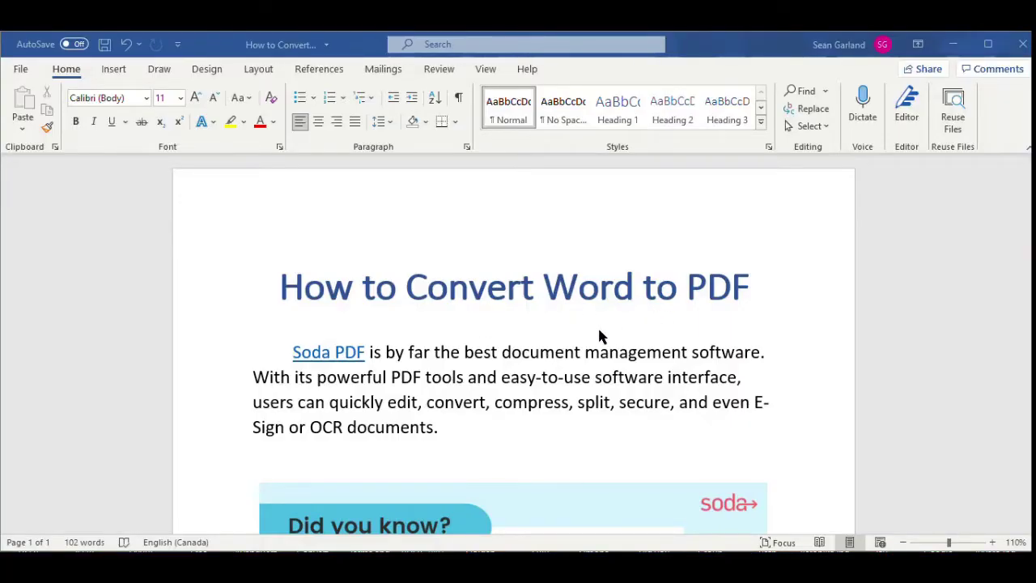
Check that the document title uses the Heading 1 style
{"action": "left_click", "coordinate": [637, 325]}
{"action": "scroll", "coordinate": [513, 348], "scroll_direction": "down", "scroll_amount": 1}
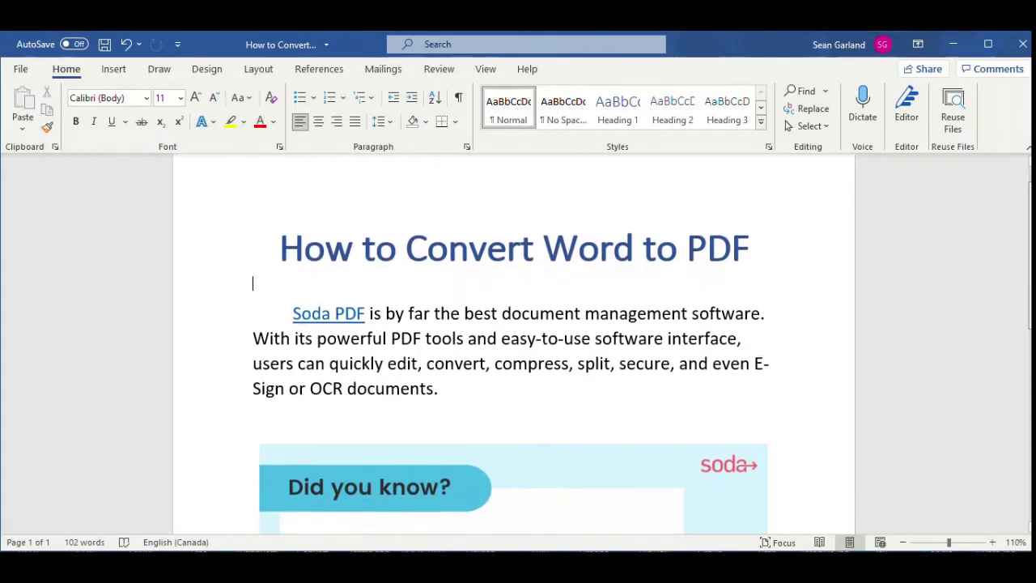
{"action": "scroll", "coordinate": [570, 264], "scroll_direction": "down", "scroll_amount": 1}
{"action": "left_click", "coordinate": [521, 230]}
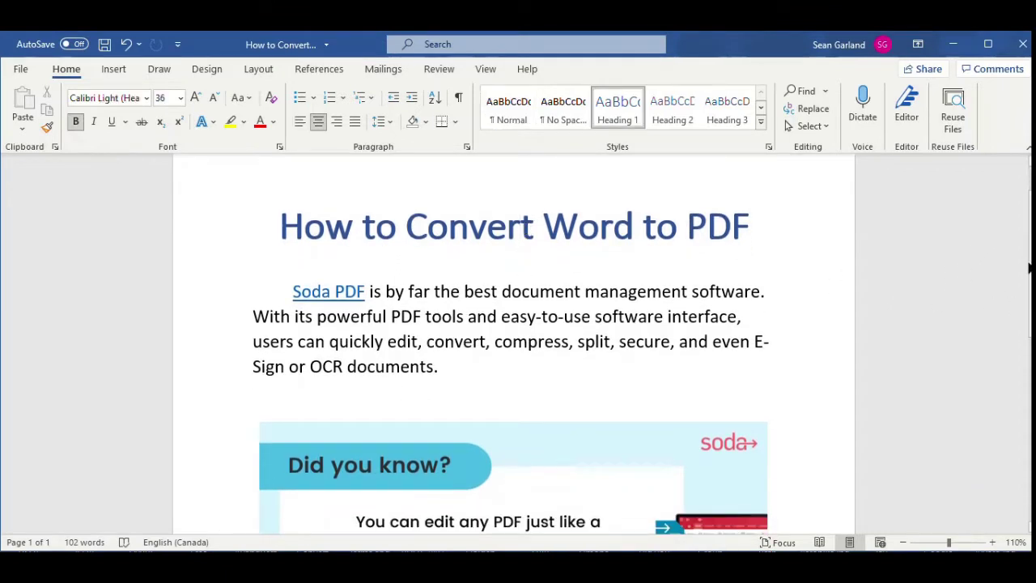
Scroll past the Soda PDF links and banner image, then follow the Soda PDF link to sodapdf.com
{"action": "scroll", "coordinate": [1030, 267], "scroll_direction": "down", "scroll_amount": 2}
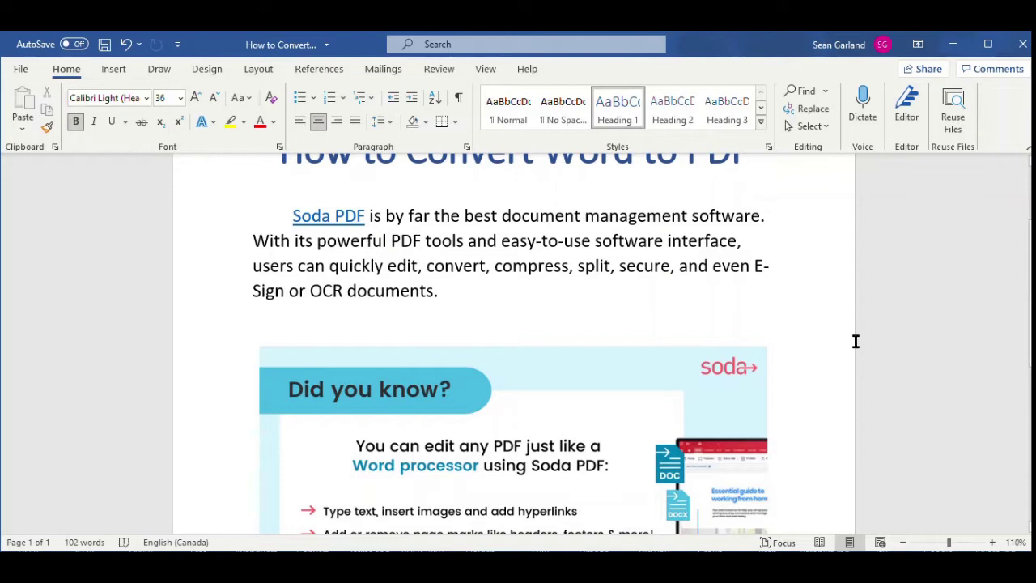
{"action": "scroll", "coordinate": [1028, 298], "scroll_direction": "down", "scroll_amount": 4}
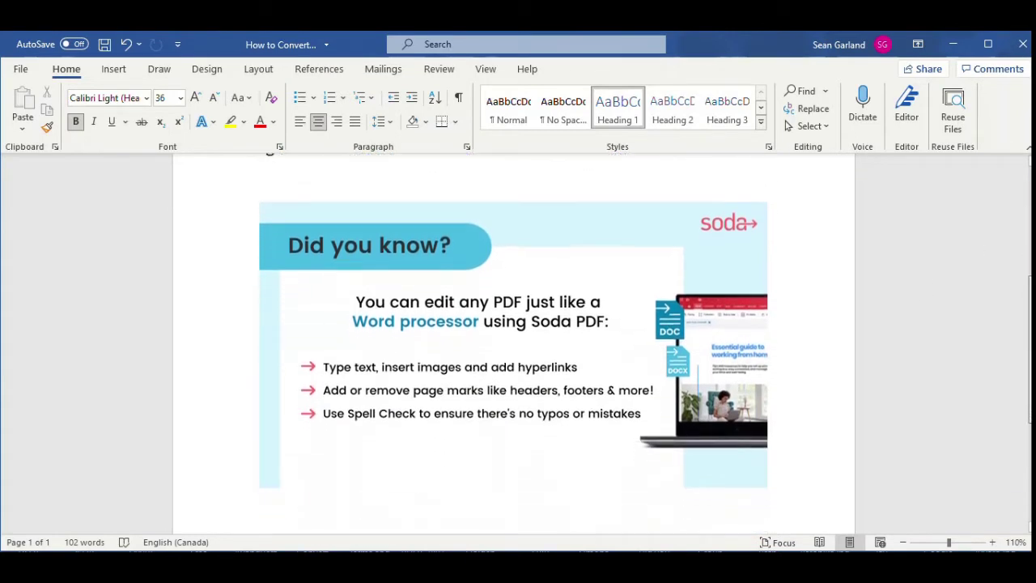
{"action": "scroll", "coordinate": [1028, 324], "scroll_direction": "down", "scroll_amount": 5}
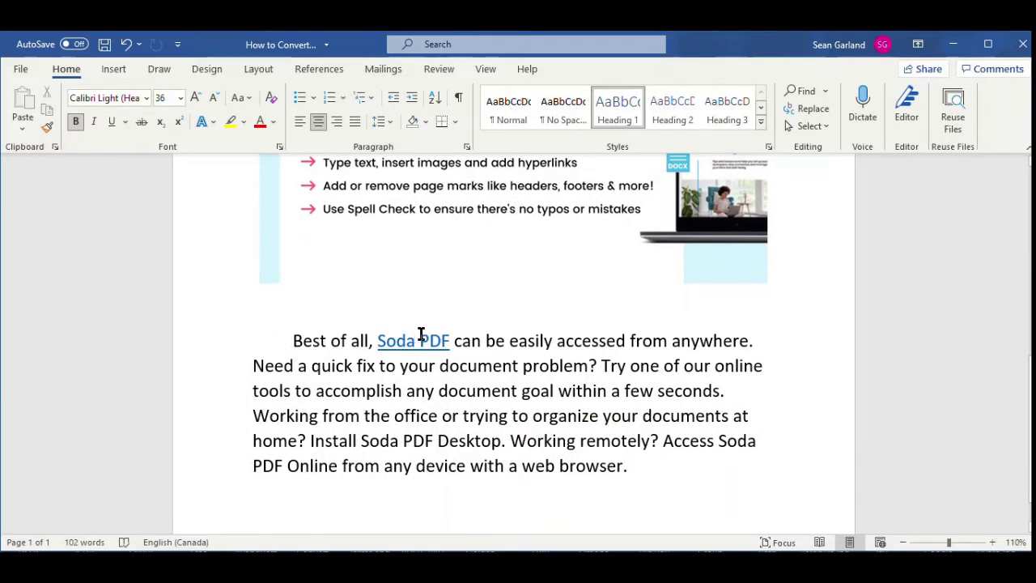
{"action": "left_click", "coordinate": [416, 341], "text": "ctrl"}
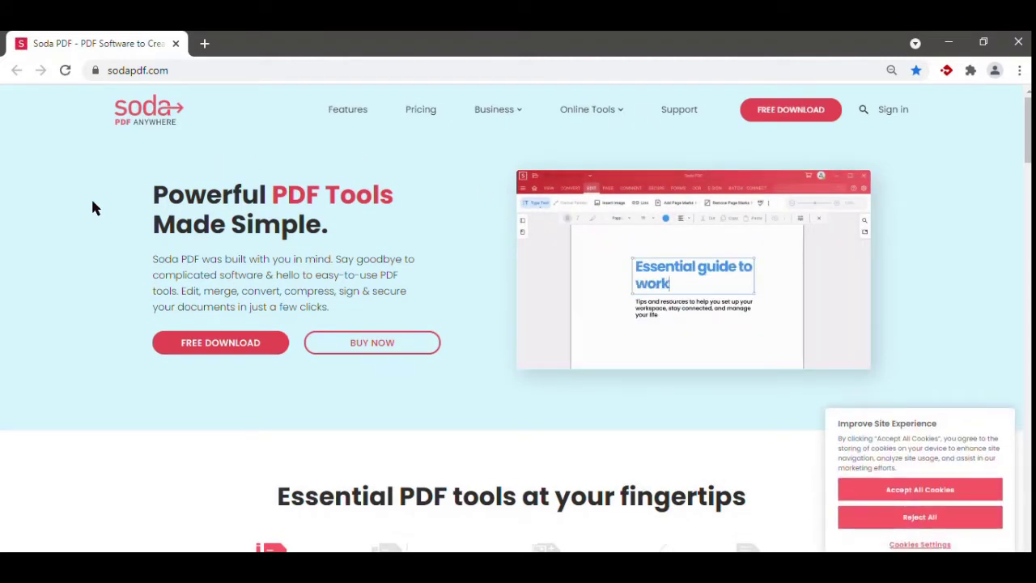
Accept all cookies on sodapdf.com and scroll down to the free online tools grid
{"action": "scroll", "coordinate": [91, 208], "scroll_direction": "down", "scroll_amount": 10}
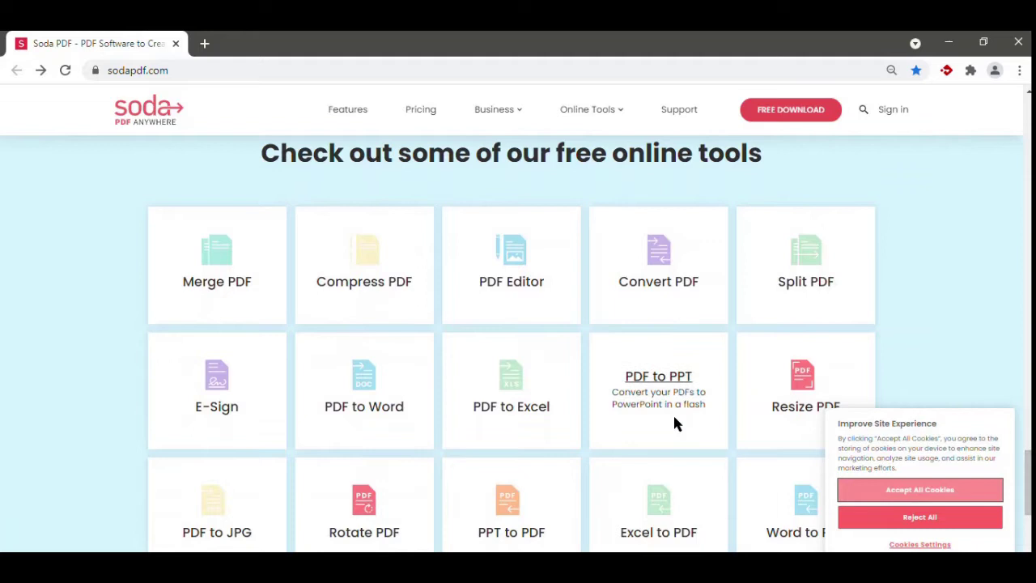
{"action": "left_click", "coordinate": [945, 492]}
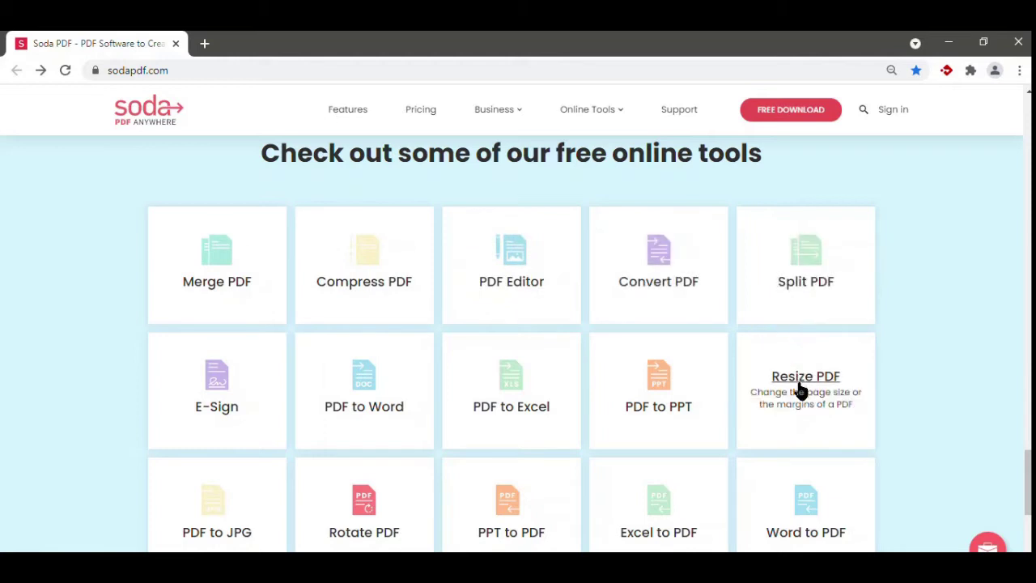
{"action": "scroll", "coordinate": [1023, 484], "scroll_direction": "down", "scroll_amount": 1}
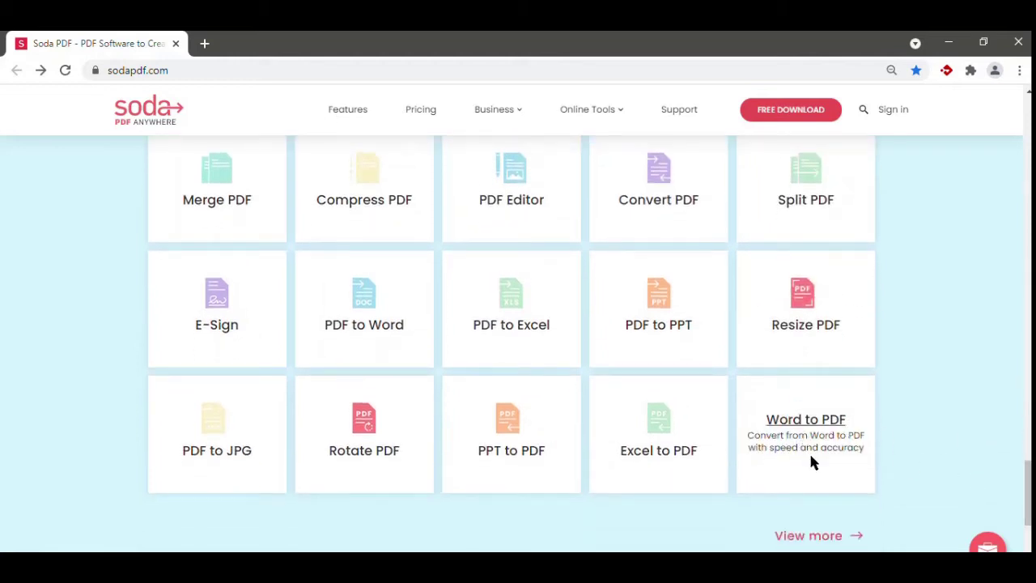
{"action": "left_click", "coordinate": [802, 432]}
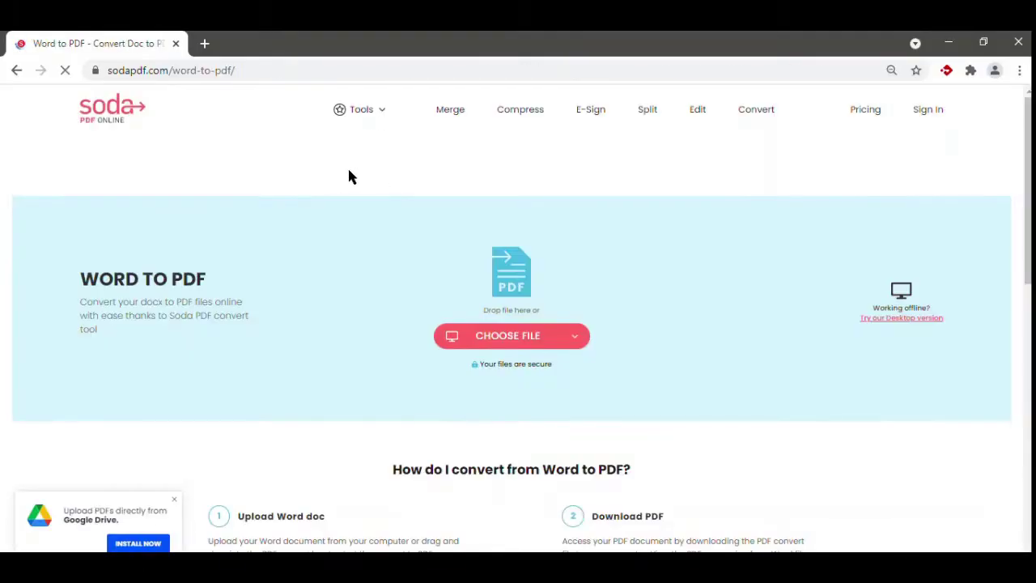
{"action": "left_click", "coordinate": [263, 70]}
{"action": "left_click", "coordinate": [256, 179]}
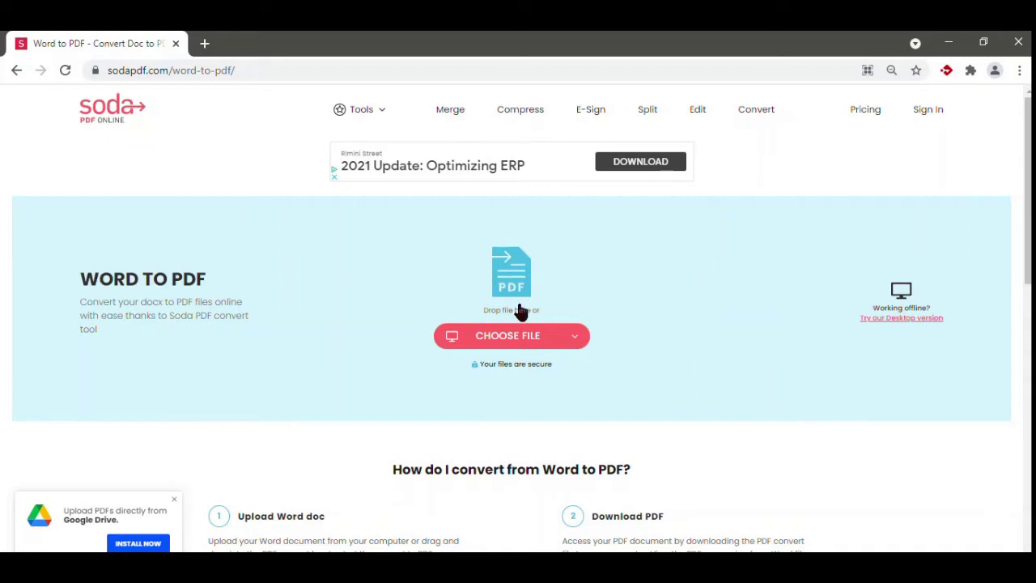
Upload How to Convert Word to PDF.docx from the device to convert it to PDF
{"action": "left_click", "coordinate": [571, 340]}
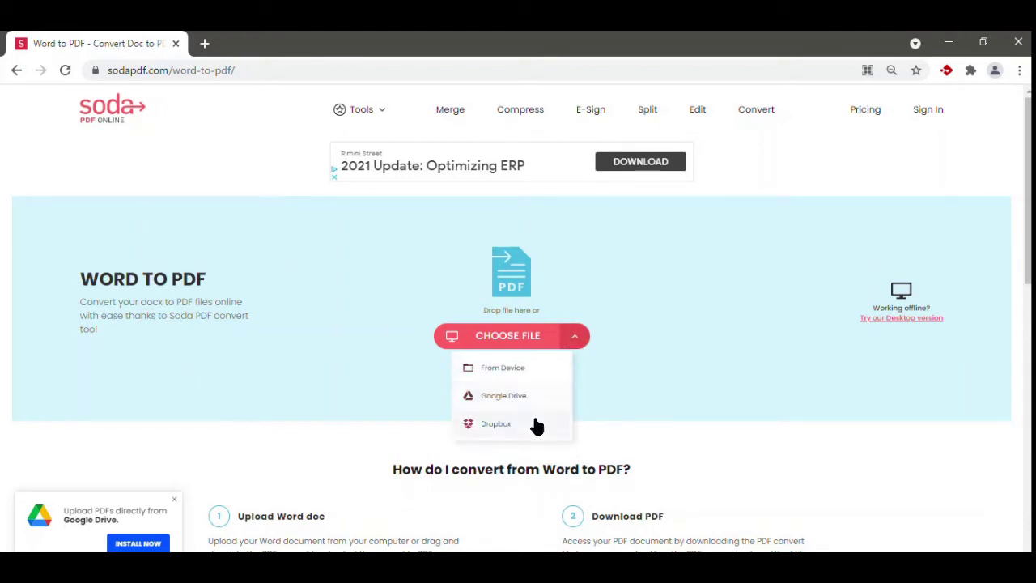
{"action": "left_click", "coordinate": [511, 367]}
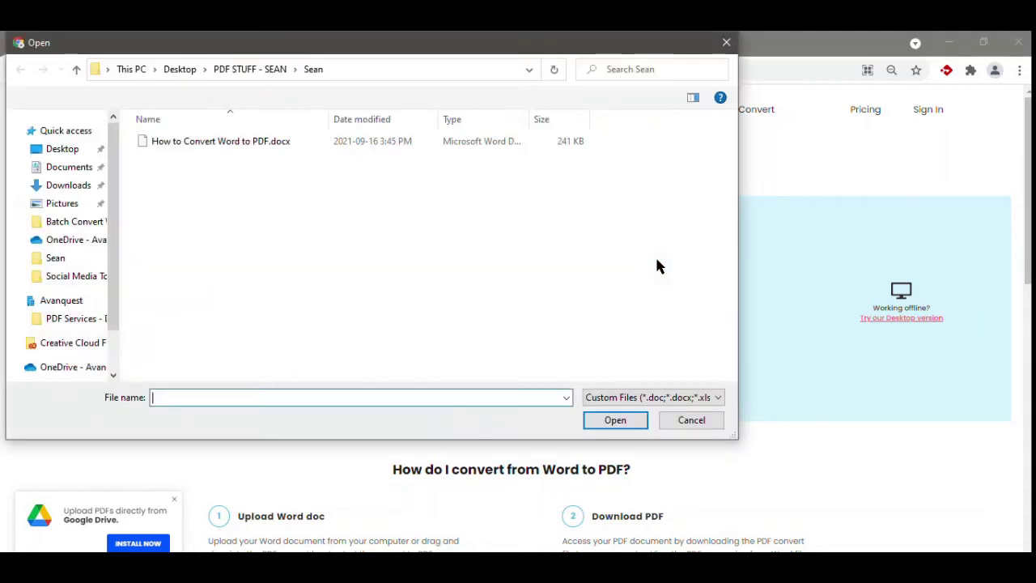
{"action": "left_click", "coordinate": [307, 146]}
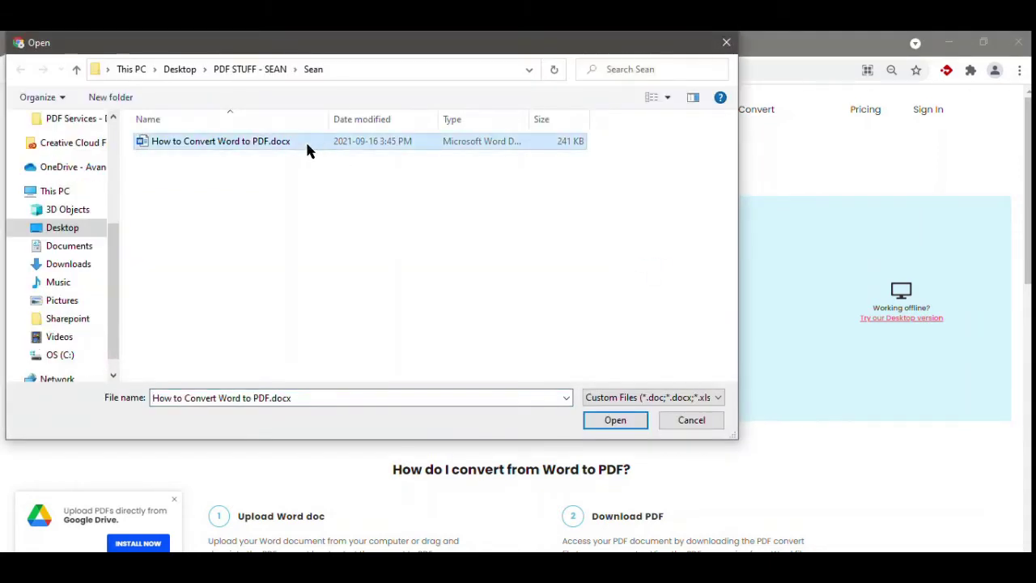
{"action": "double_click", "coordinate": [348, 144]}
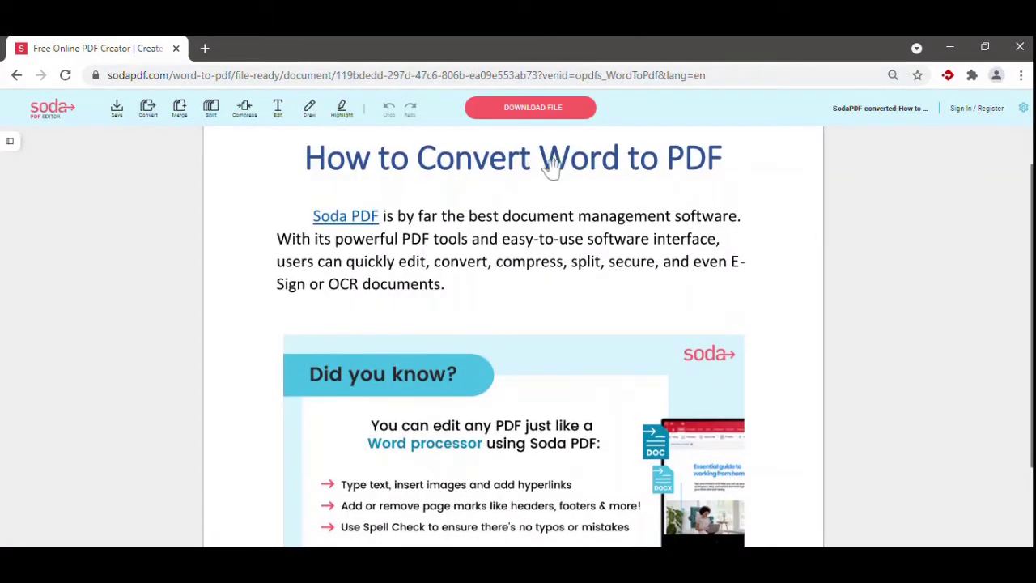
Scroll through the converted PDF to confirm the heading, Soda PDF links and 'Did you know?' banner
{"action": "scroll", "coordinate": [879, 310], "scroll_direction": "down", "scroll_amount": 1}
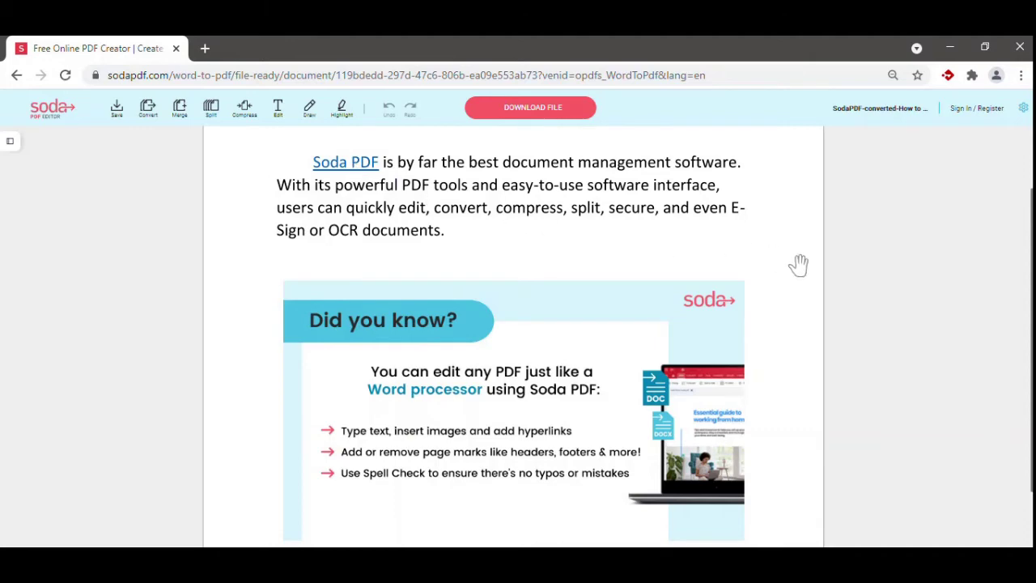
{"action": "left_click_drag", "start_coordinate": [913, 297], "coordinate": [902, 187]}
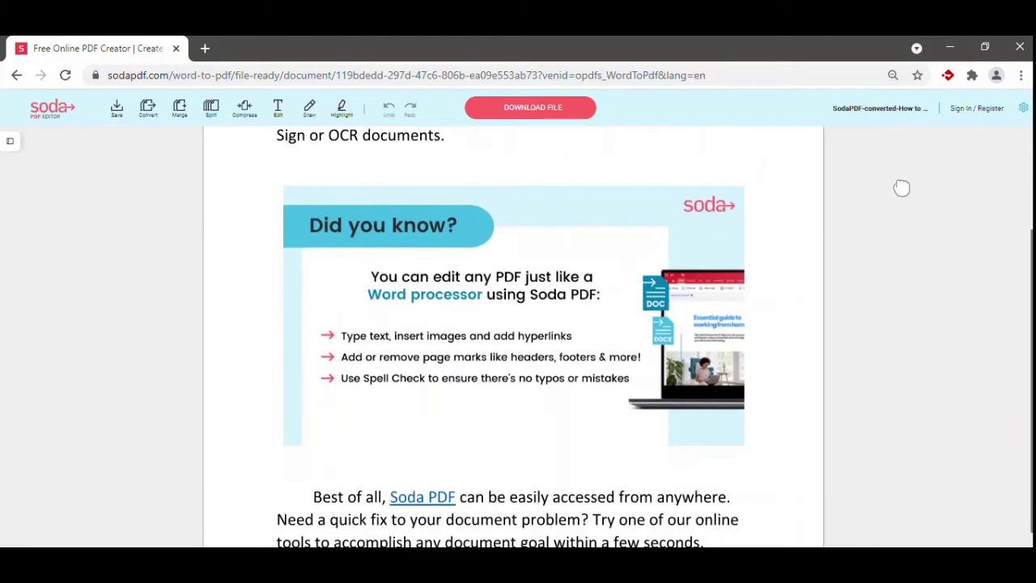
{"action": "scroll", "coordinate": [912, 267], "scroll_direction": "down", "scroll_amount": 1}
{"action": "left_click_drag", "start_coordinate": [1026, 347], "coordinate": [1022, 222]}
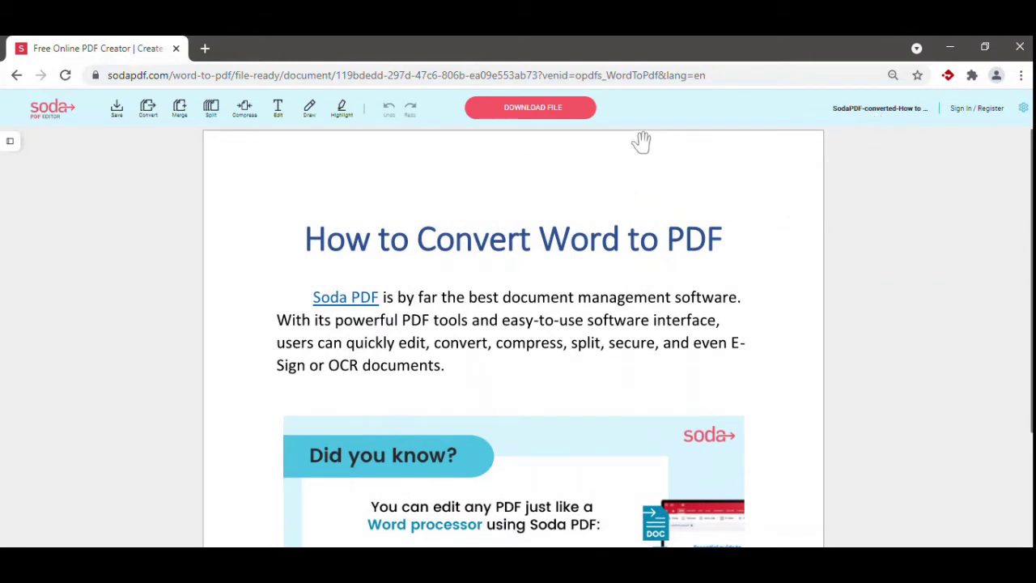
Download the converted PDF, then view the Merge & Compress, Create & Convert, OCR and E-Sign tool tabs
{"action": "left_click", "coordinate": [562, 115]}
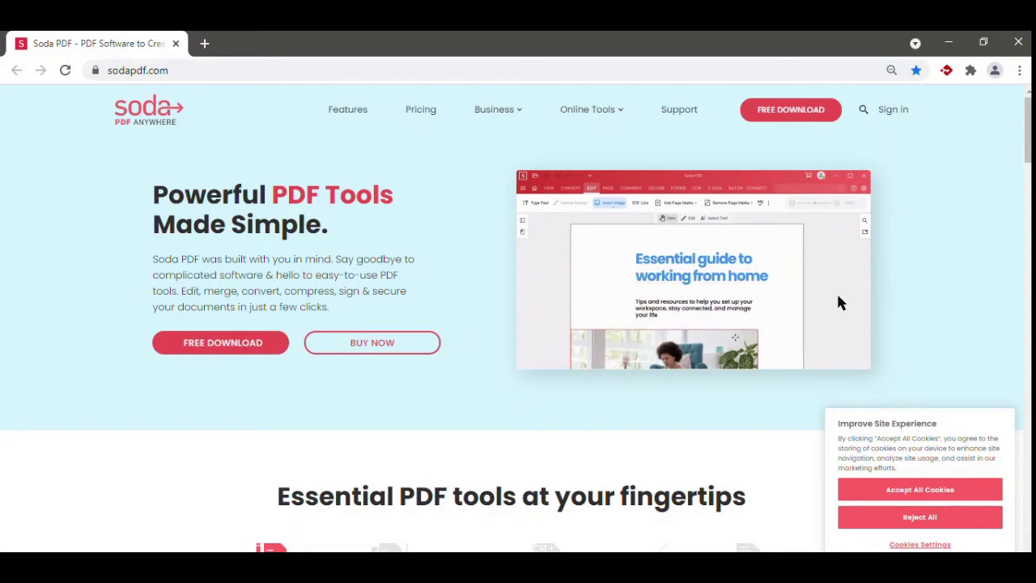
{"action": "scroll", "coordinate": [518, 323], "scroll_direction": "down", "scroll_amount": 4}
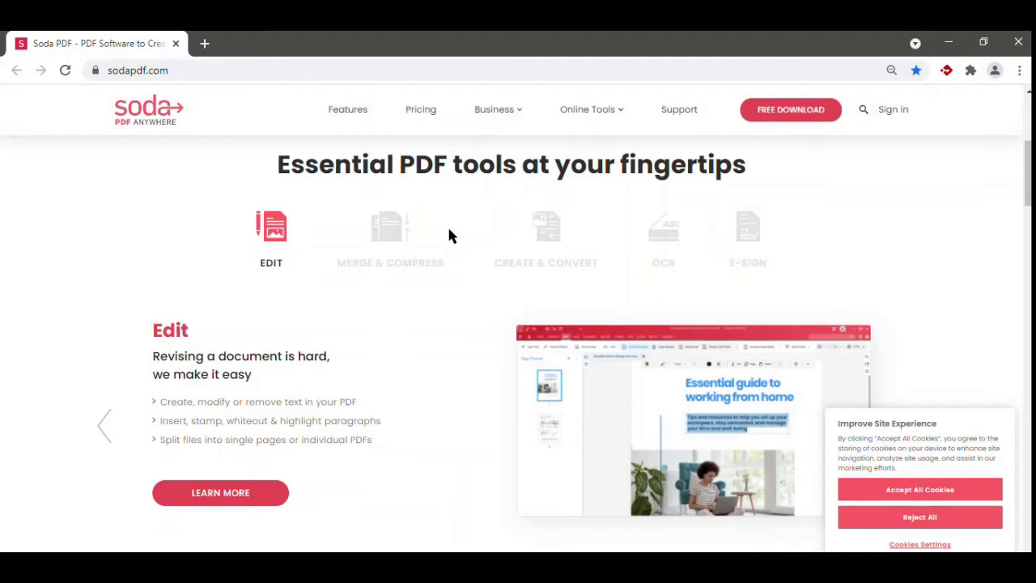
{"action": "left_click", "coordinate": [385, 241]}
{"action": "left_click", "coordinate": [534, 242]}
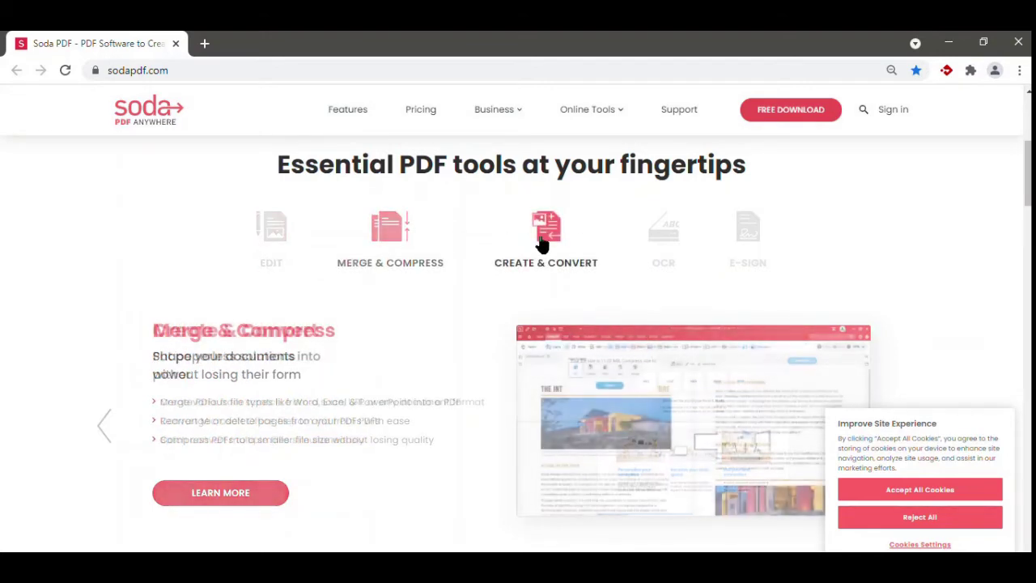
{"action": "left_click", "coordinate": [674, 237]}
{"action": "left_click", "coordinate": [757, 240]}
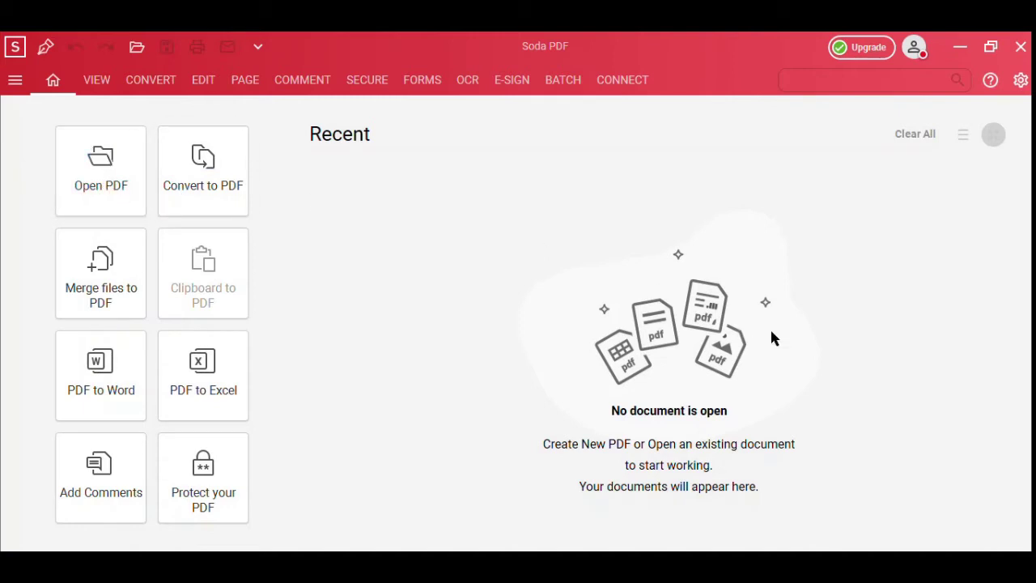
Choose CREATE ACCOUNT from the account menu to show the free sign-up options
{"action": "left_click", "coordinate": [928, 53]}
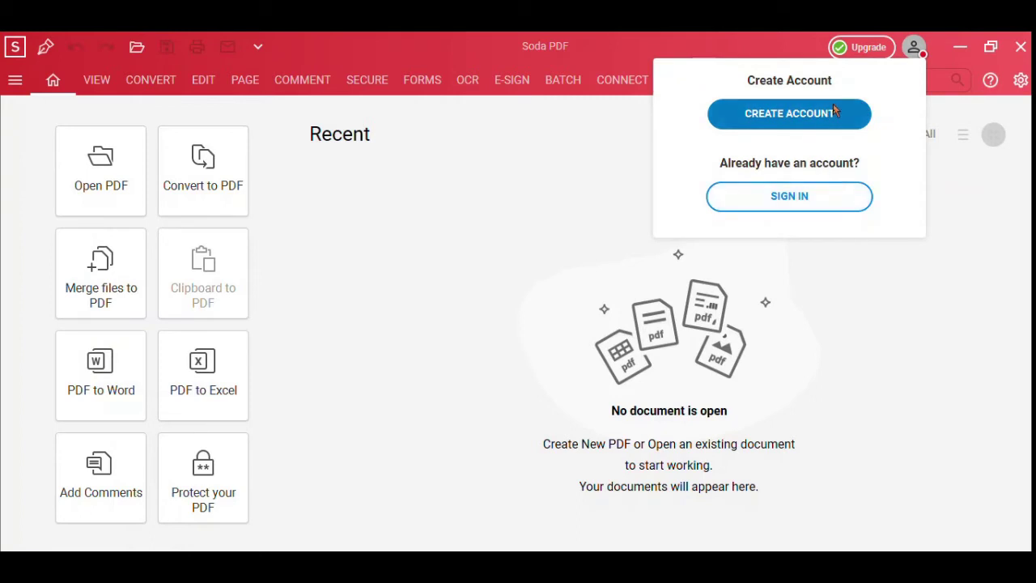
{"action": "left_click", "coordinate": [832, 114]}
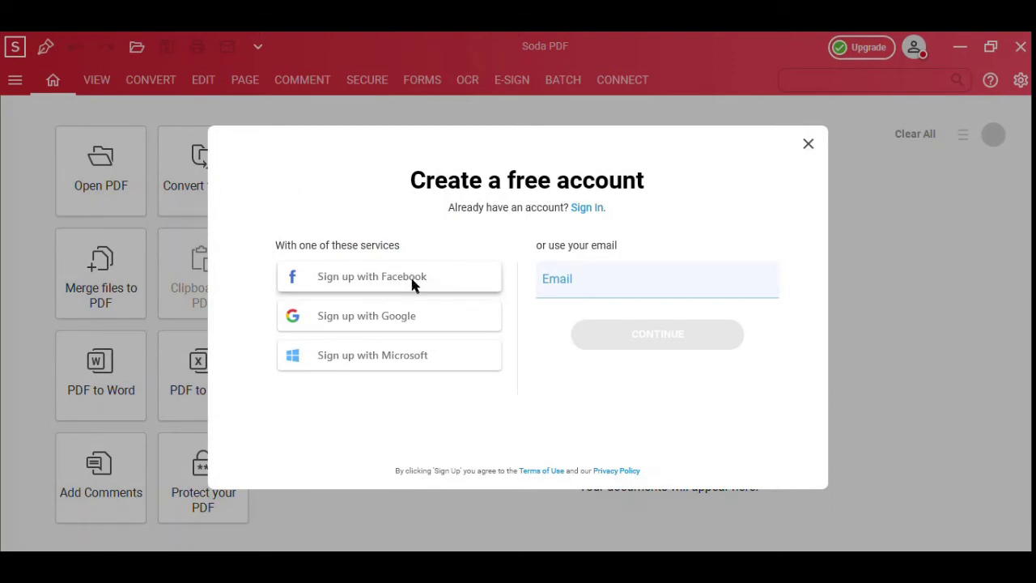
Leave the sign-up form and open How to Convert Word to PDF.docx with Ctrl+O
{"action": "left_click", "coordinate": [602, 289]}
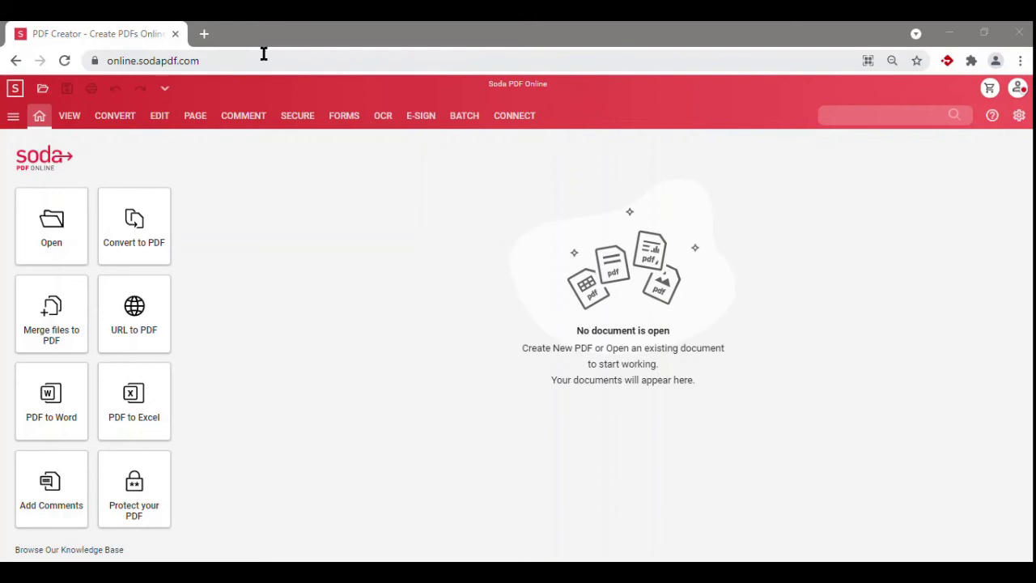
{"action": "left_click", "coordinate": [263, 53]}
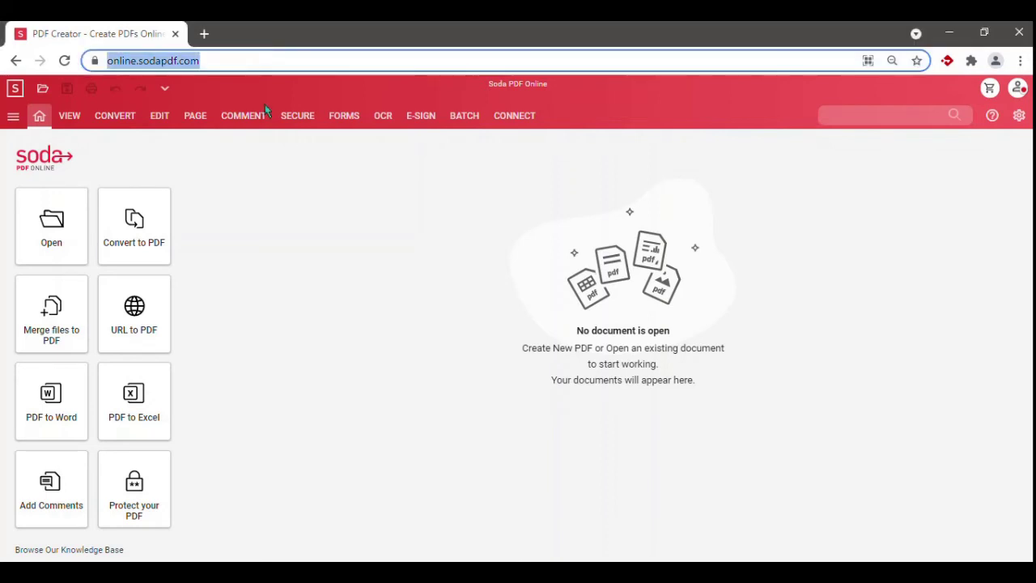
{"action": "left_click", "coordinate": [275, 334]}
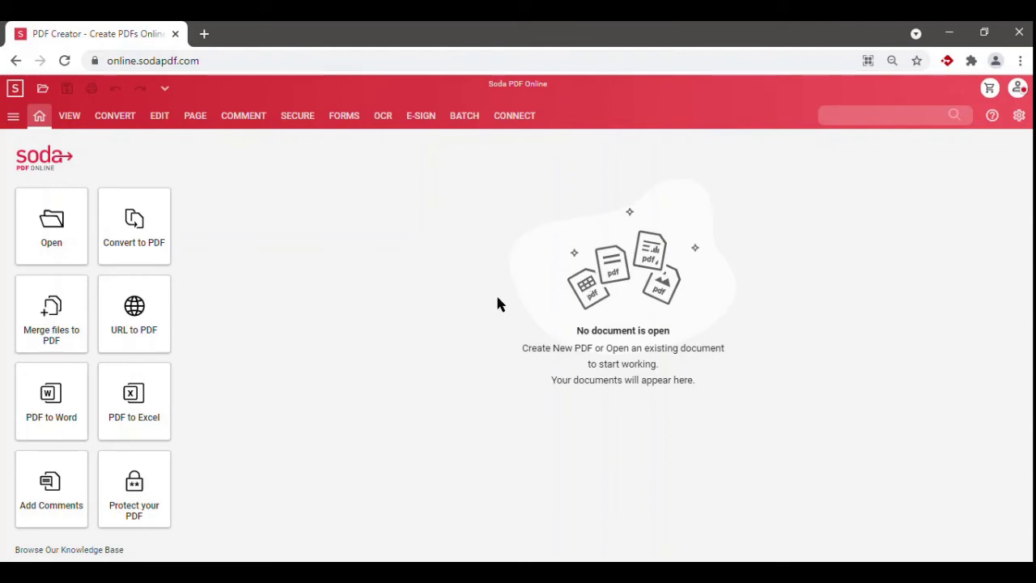
{"action": "key", "text": "ctrl+o"}
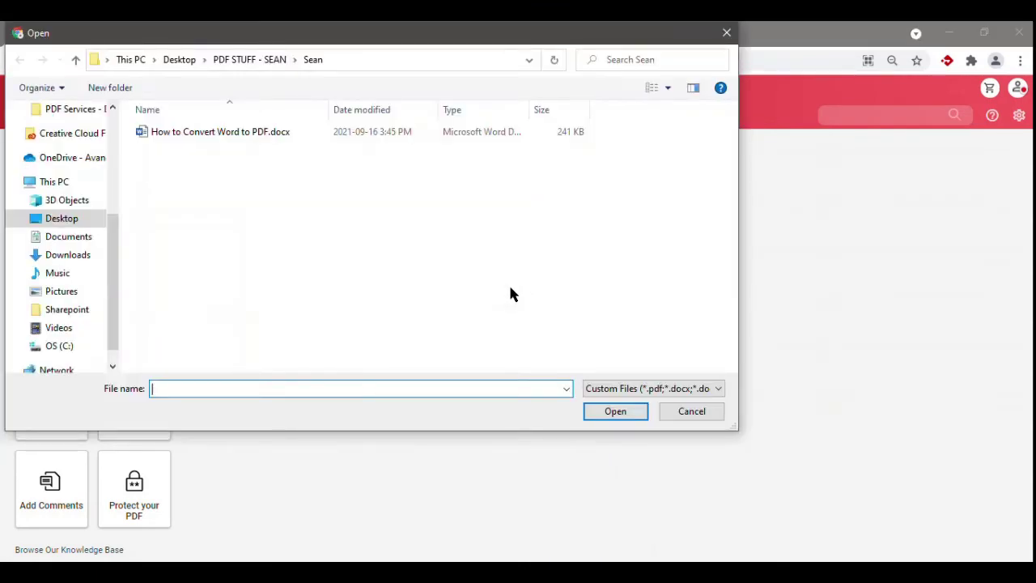
{"action": "double_click", "coordinate": [326, 138]}
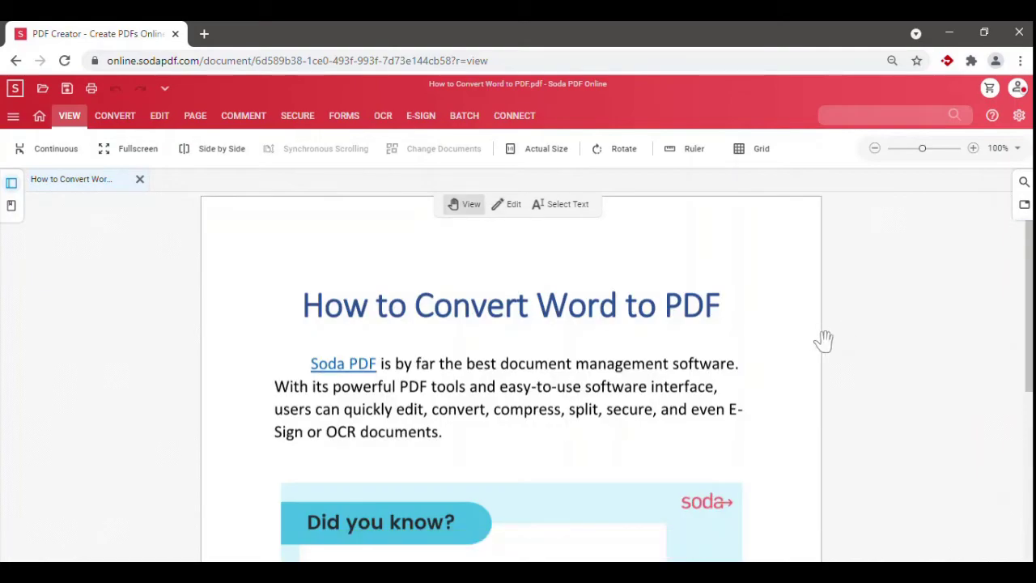
Pan down to the 'Best of all' paragraph and switch the page into text editing mode
{"action": "left_click_drag", "start_coordinate": [777, 350], "coordinate": [796, 257]}
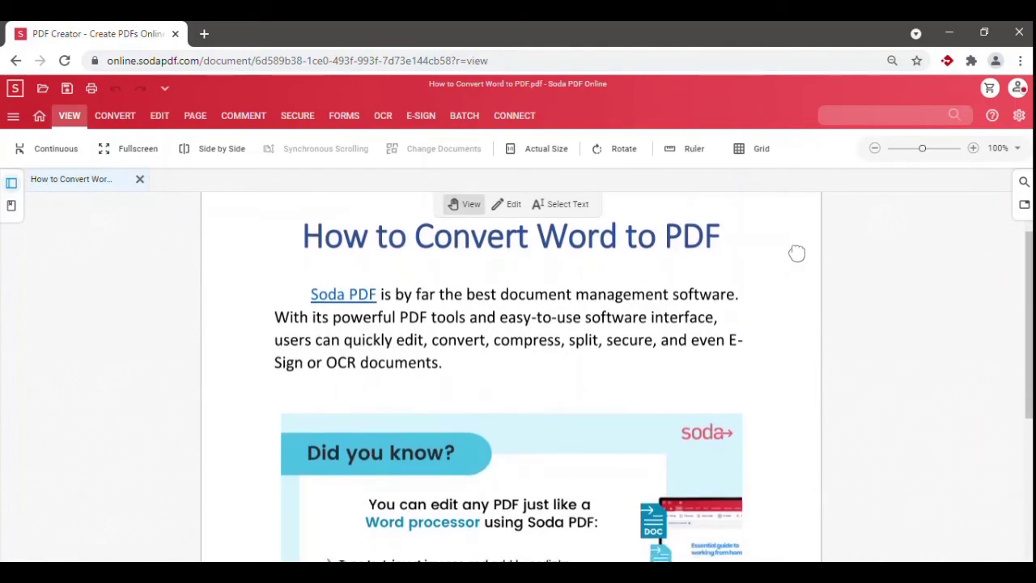
{"action": "left_click_drag", "start_coordinate": [793, 326], "coordinate": [802, 227]}
{"action": "left_click_drag", "start_coordinate": [814, 345], "coordinate": [828, 211]}
{"action": "left_click_drag", "start_coordinate": [833, 343], "coordinate": [829, 185]}
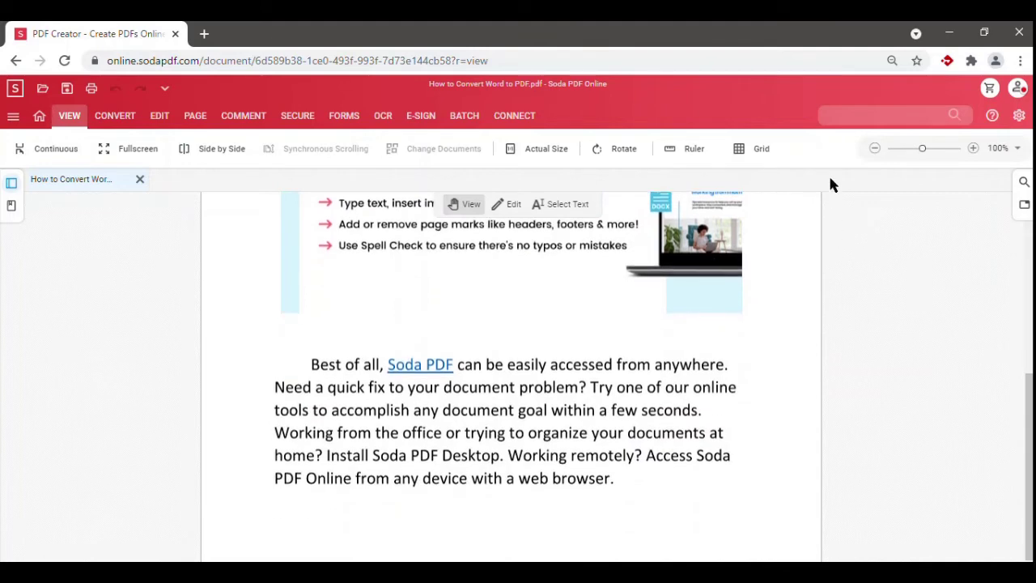
{"action": "left_click", "coordinate": [508, 204]}
Replace 'document' with 'file' in 'any document goal', apply the edit, and scroll back up
{"action": "left_click", "coordinate": [480, 402]}
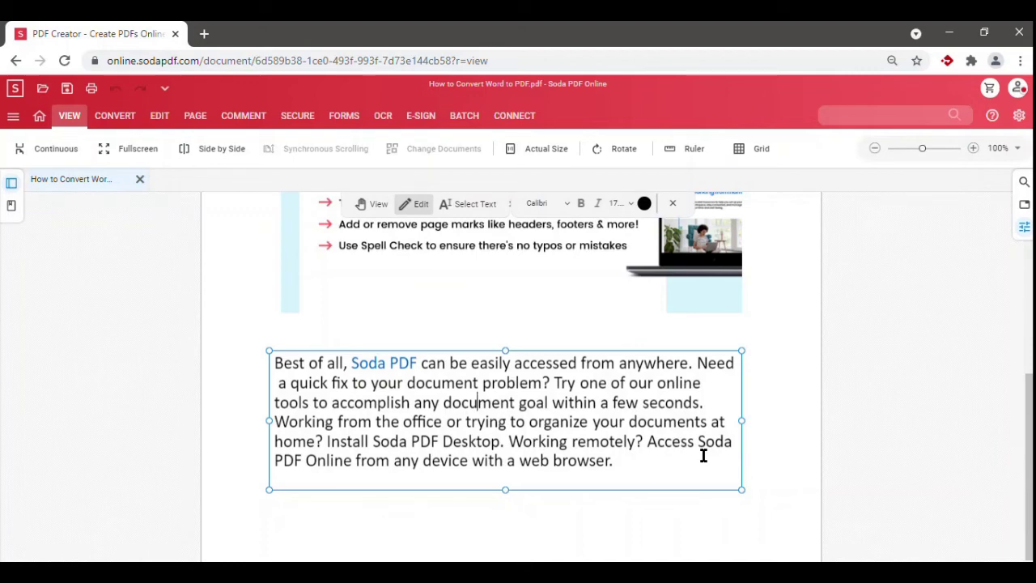
{"action": "key", "text": "BackSpace"}
{"action": "key", "text": "BackSpace"}
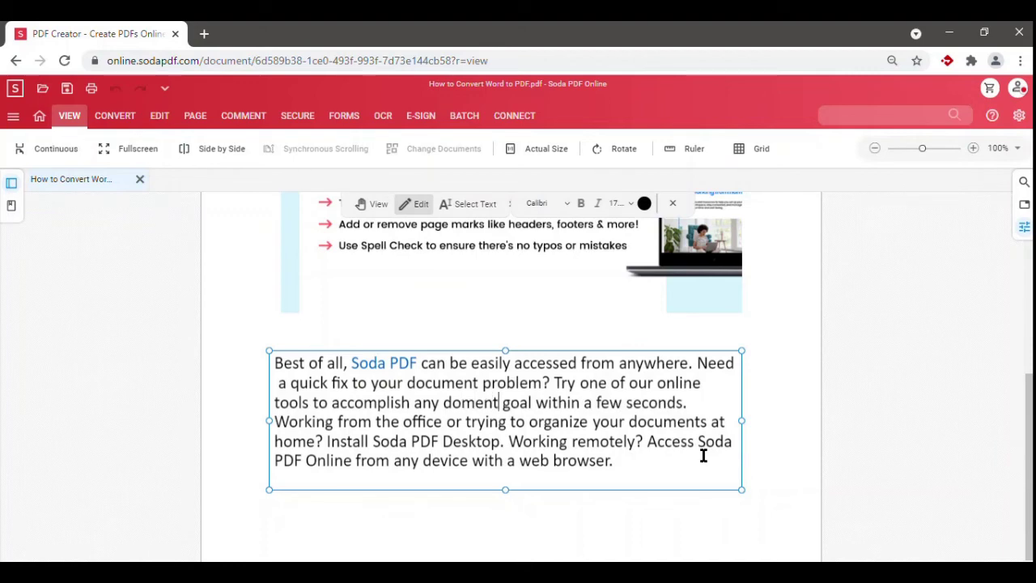
{"action": "key", "text": "BackSpace"}
{"action": "key", "text": "BackSpace"}
{"action": "key", "text": "BackSpace"}
{"action": "key", "text": "BackSpace"}
{"action": "key", "text": "BackSpace"}
{"action": "key", "text": "BackSpace"}
{"action": "type", "text": "file"}
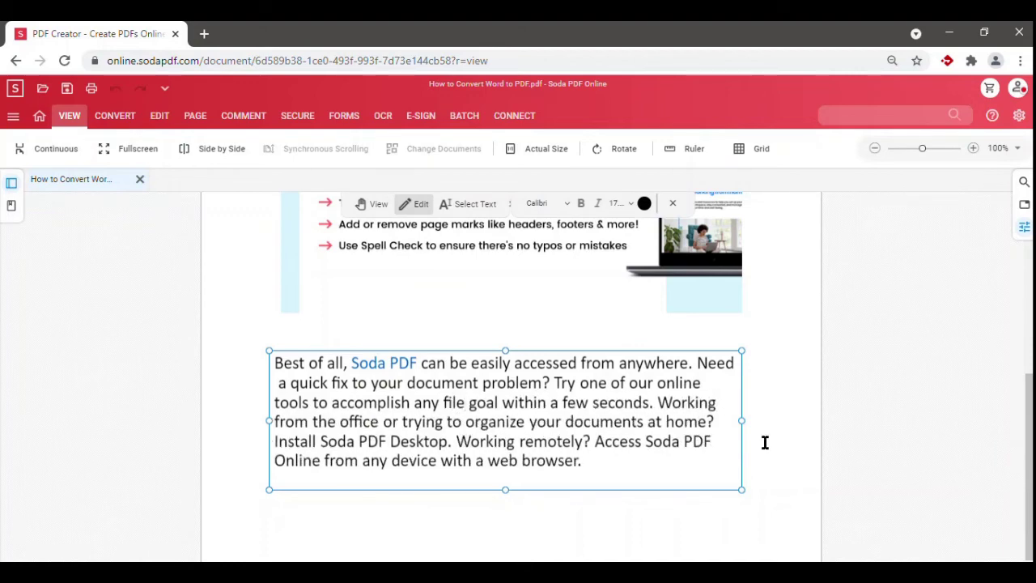
{"action": "left_click", "coordinate": [765, 442]}
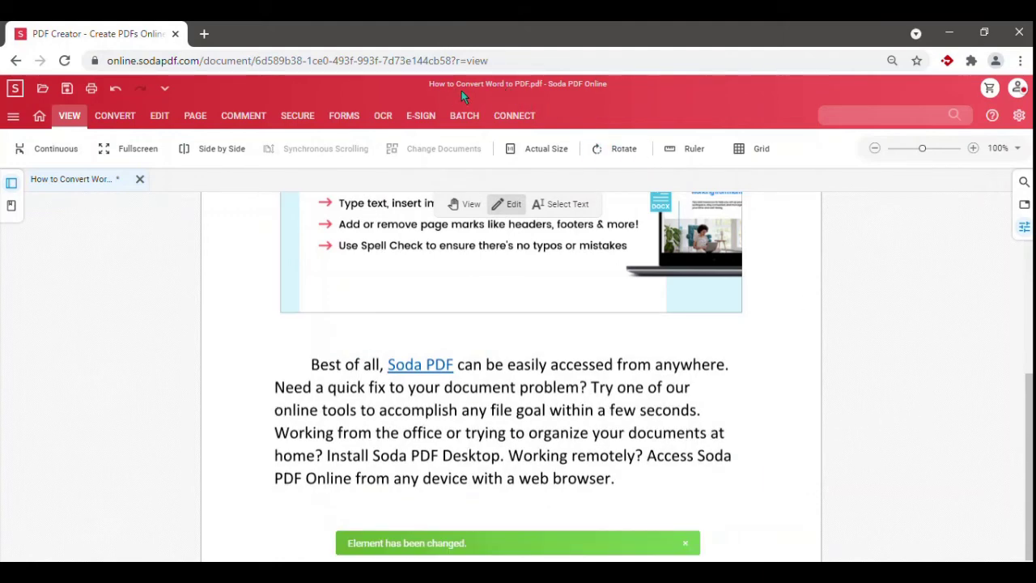
{"action": "scroll", "coordinate": [1023, 394], "scroll_direction": "up", "scroll_amount": 5}
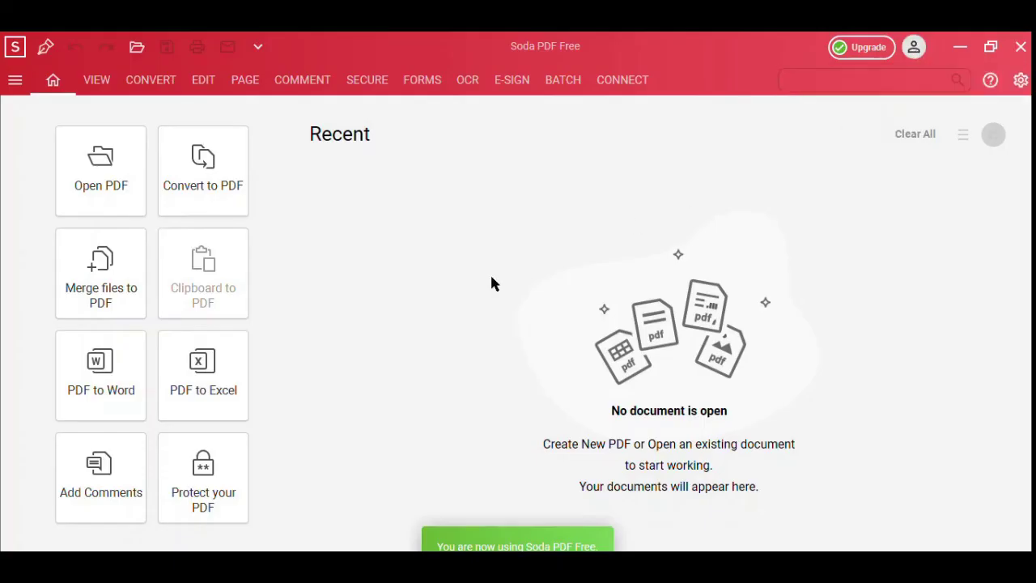
Open How to Convert Word to PDF.docx through Open PDF in Soda PDF Desktop
{"action": "left_click", "coordinate": [104, 182]}
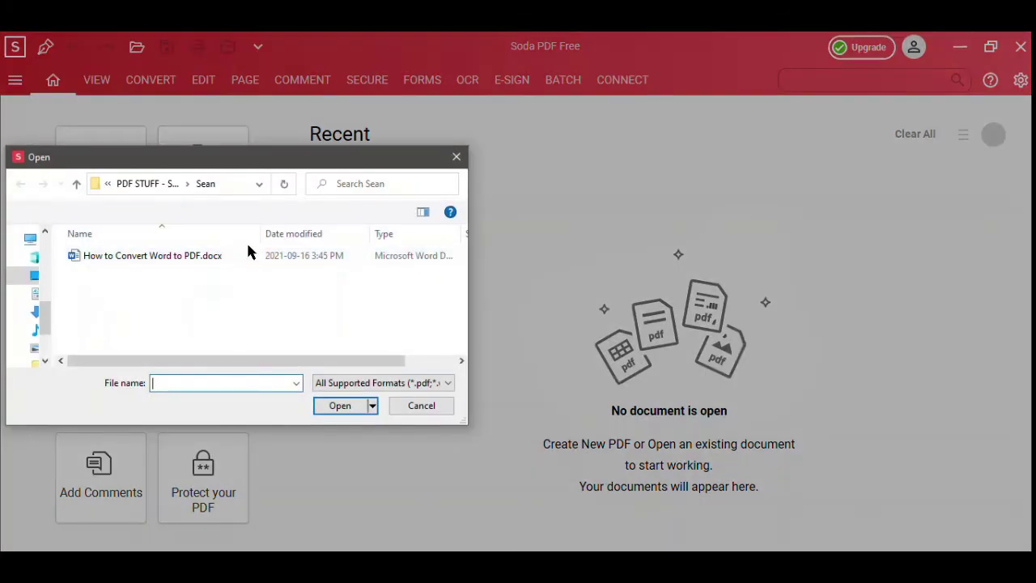
{"action": "left_click", "coordinate": [200, 258]}
{"action": "double_click", "coordinate": [202, 259]}
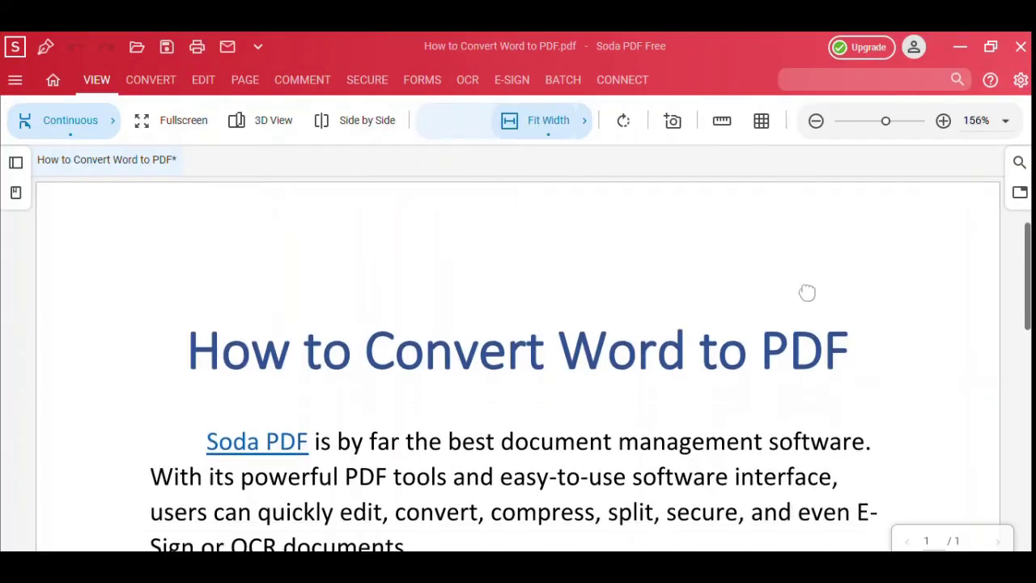
Scroll through the converted PDF to verify the heading, link and image
{"action": "left_click_drag", "start_coordinate": [807, 292], "coordinate": [812, 247]}
{"action": "left_click_drag", "start_coordinate": [811, 361], "coordinate": [821, 259]}
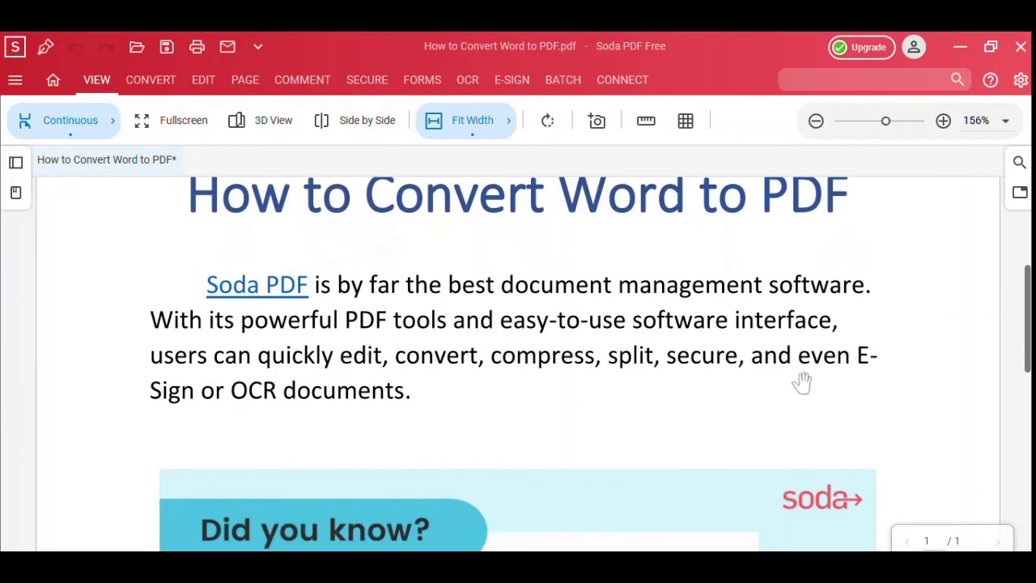
{"action": "left_click_drag", "start_coordinate": [803, 370], "coordinate": [813, 289]}
{"action": "scroll", "coordinate": [790, 381], "scroll_direction": "down", "scroll_amount": 7}
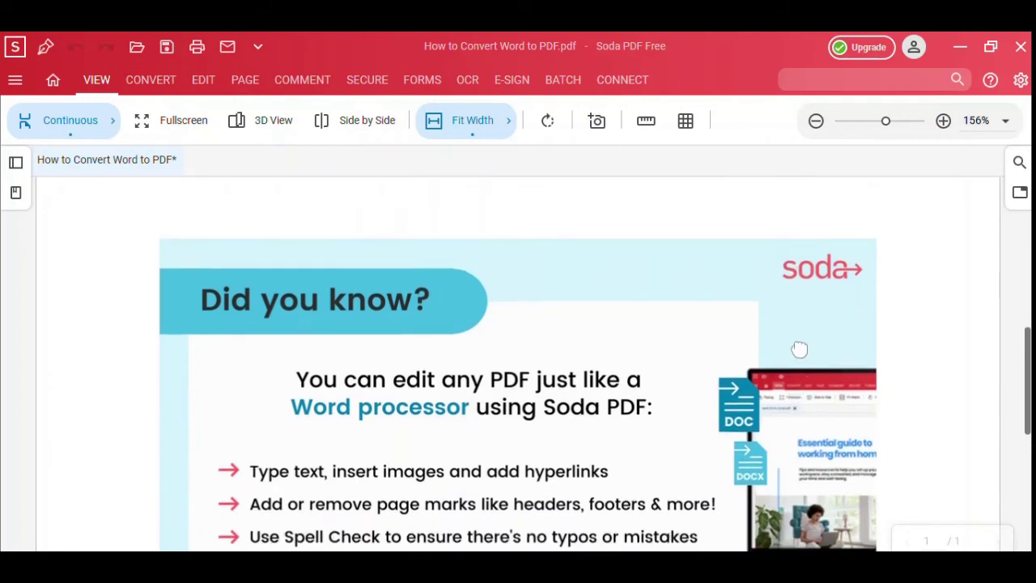
{"action": "scroll", "coordinate": [797, 302], "scroll_direction": "down", "scroll_amount": 7}
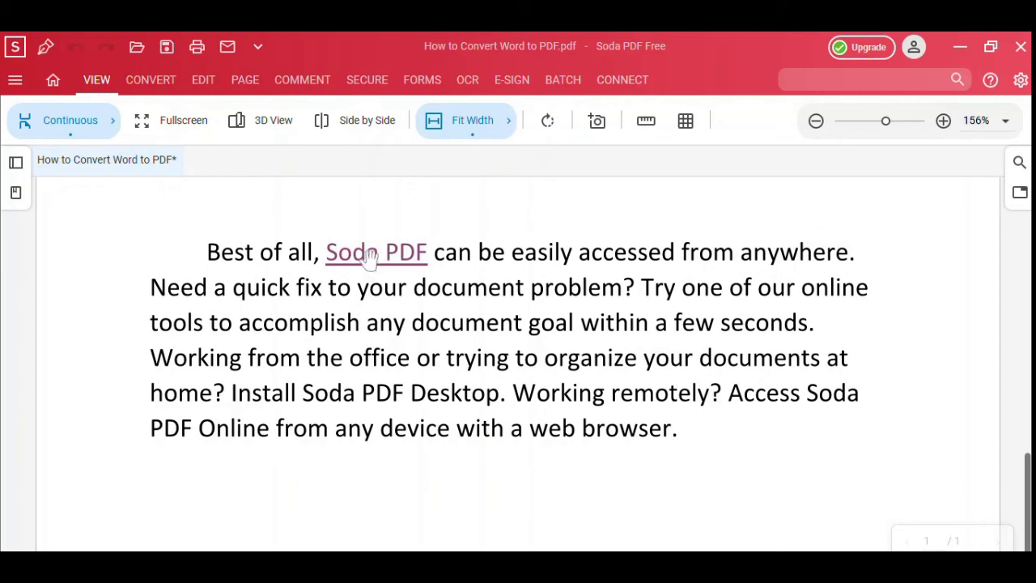
{"action": "scroll", "coordinate": [496, 287], "scroll_direction": "up", "scroll_amount": 1}
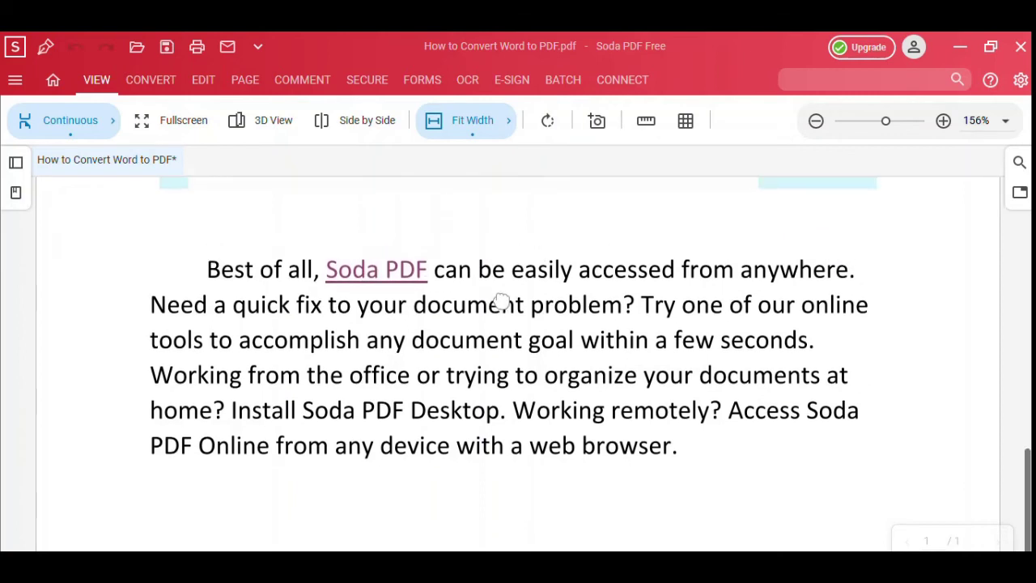
{"action": "left_click", "coordinate": [203, 81]}
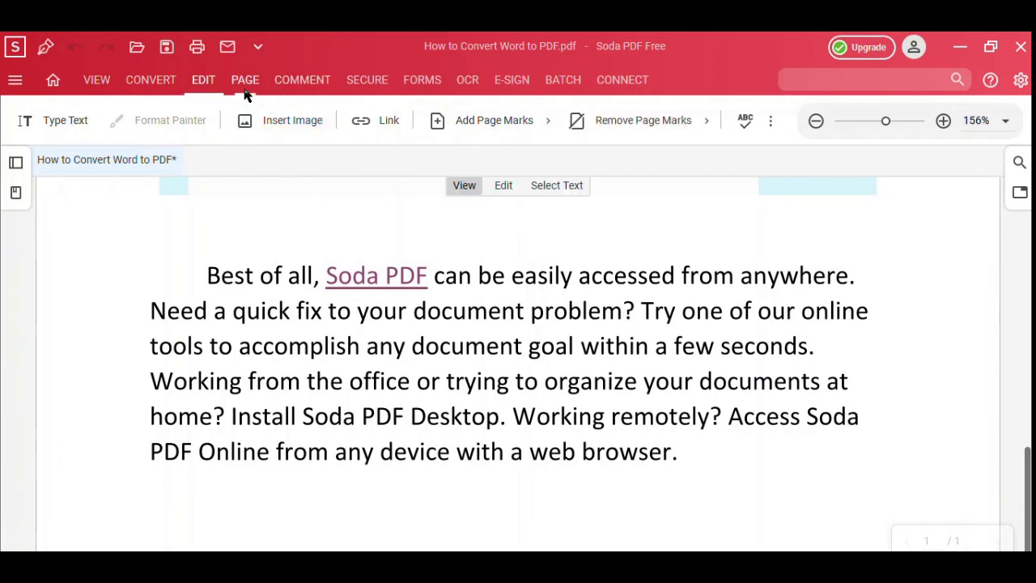
{"action": "left_click", "coordinate": [253, 84]}
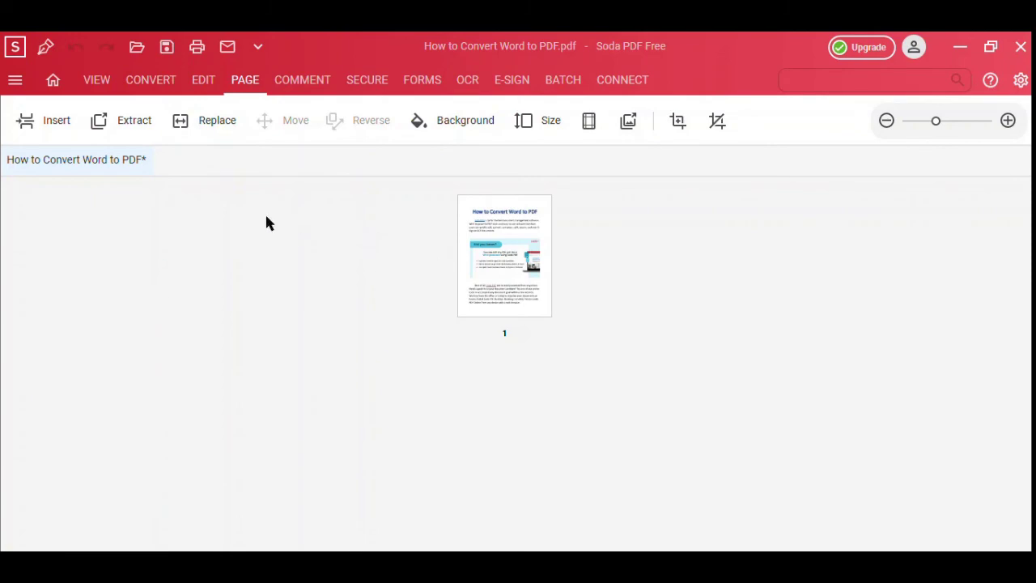
{"action": "left_click", "coordinate": [97, 81]}
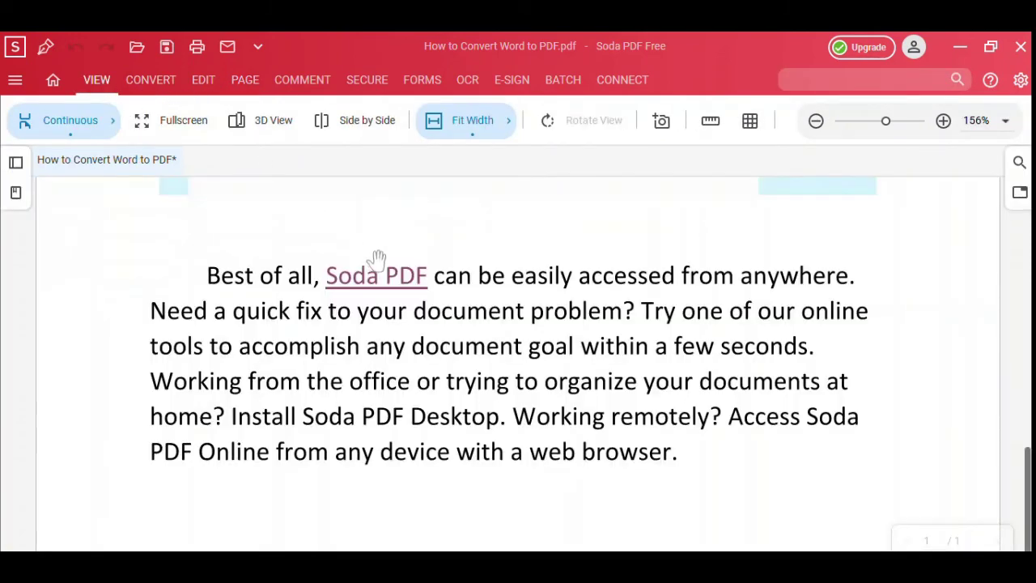
{"action": "scroll", "coordinate": [711, 437], "scroll_direction": "up", "scroll_amount": 5}
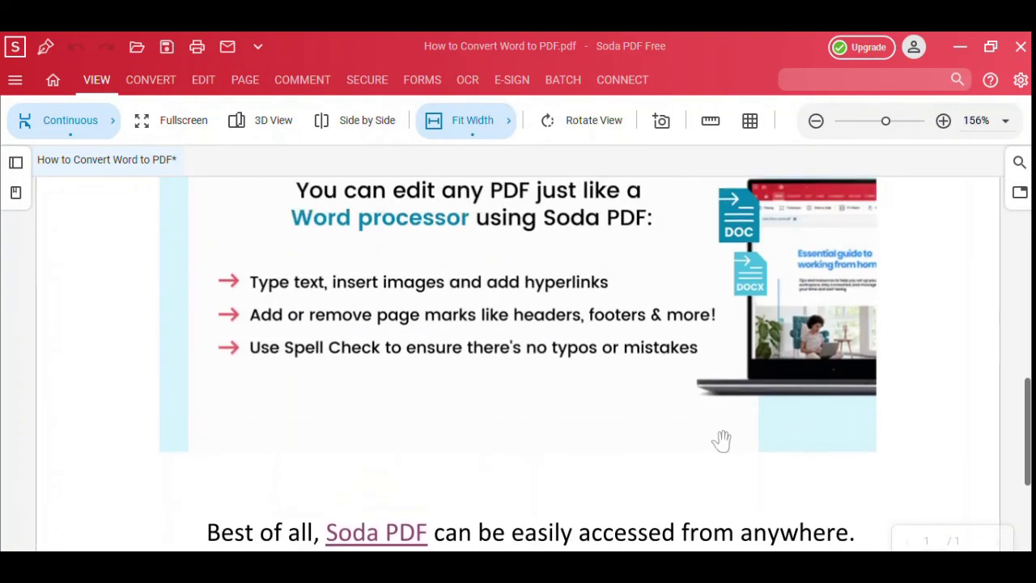
{"action": "scroll", "coordinate": [708, 394], "scroll_direction": "down", "scroll_amount": 6}
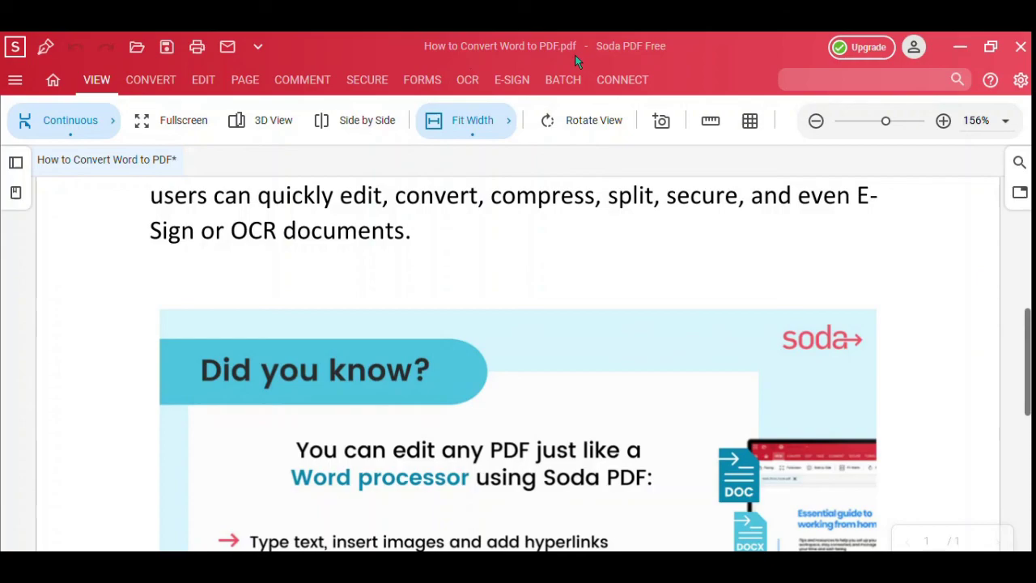
Open the Save As dialog for How to Convert Word to PDF.pdf from the File menu
{"action": "left_click", "coordinate": [17, 84]}
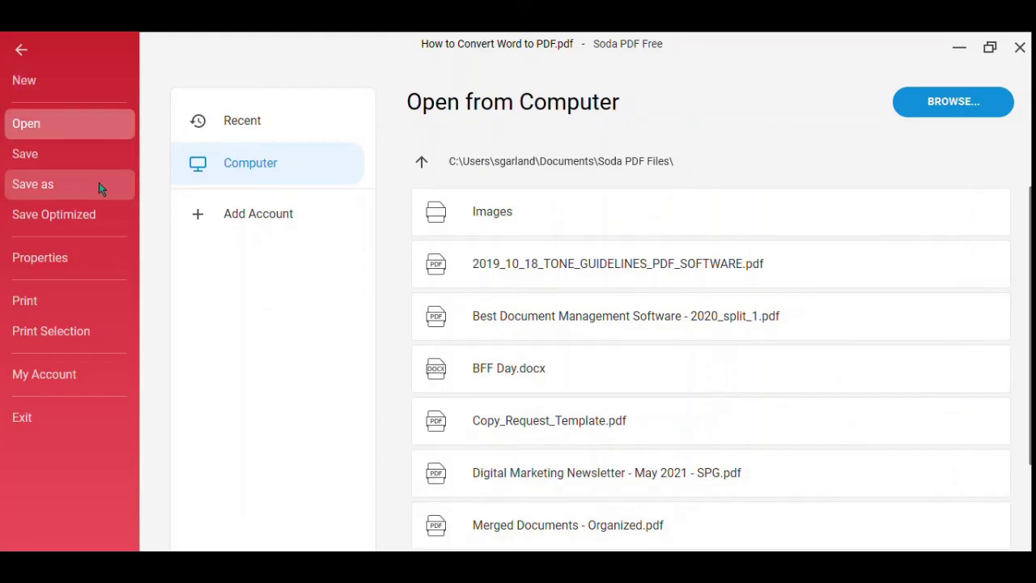
{"action": "left_click", "coordinate": [82, 152]}
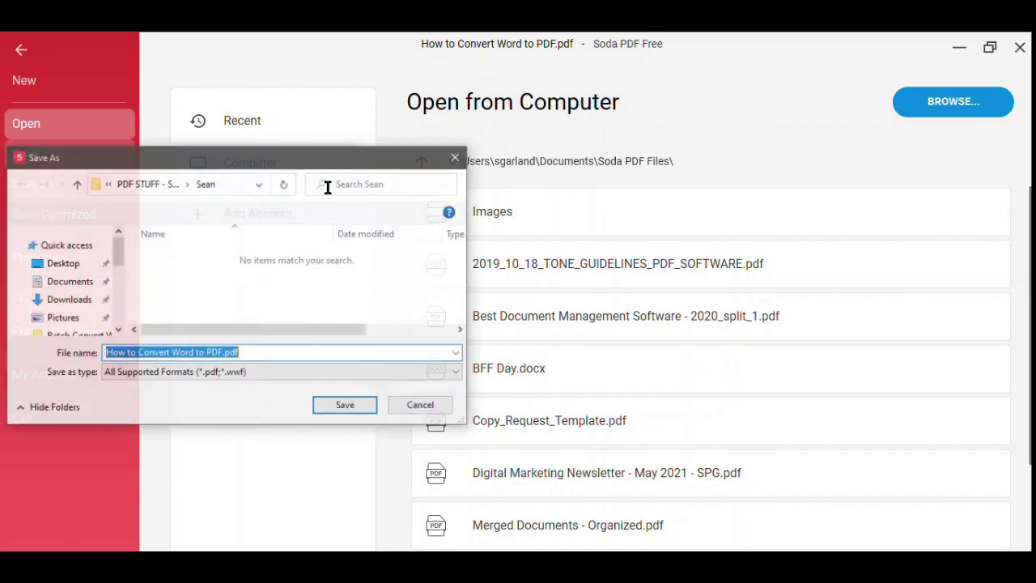